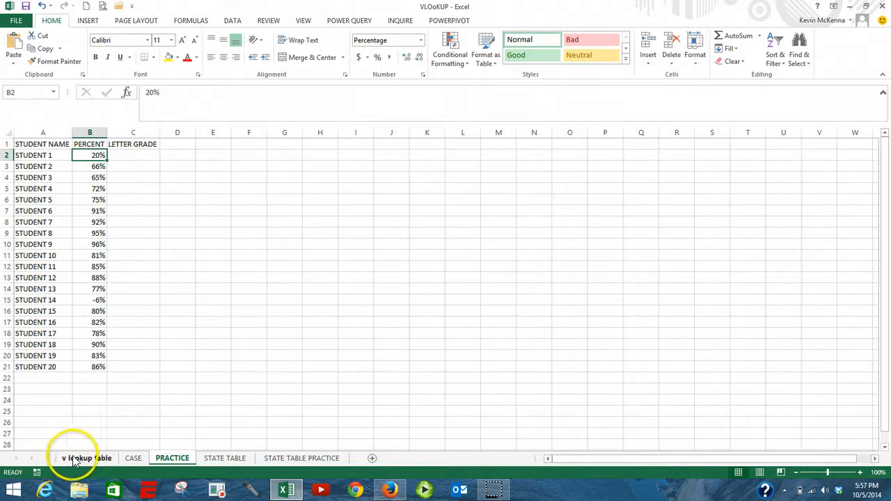
Step: Review the grade table, and insert a VLOOKUP function in cell C2 of the PRACTICE sheet with B2 as the lookup value
click(85, 462)
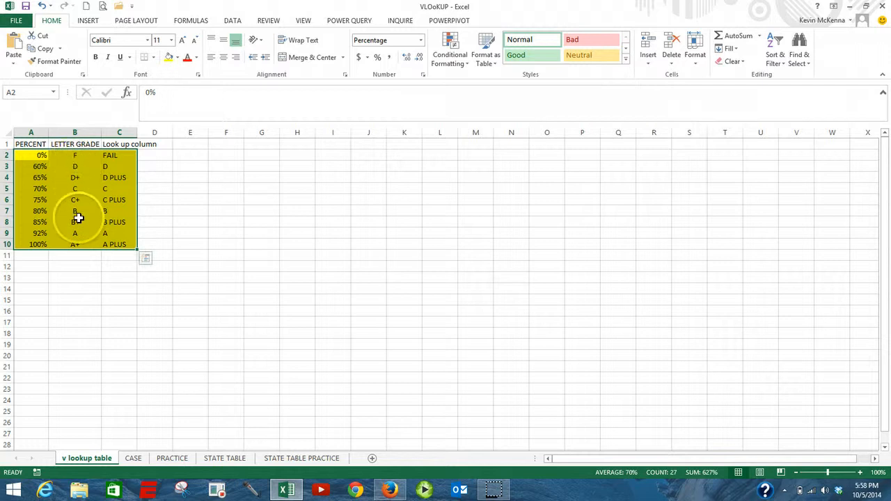
click(174, 459)
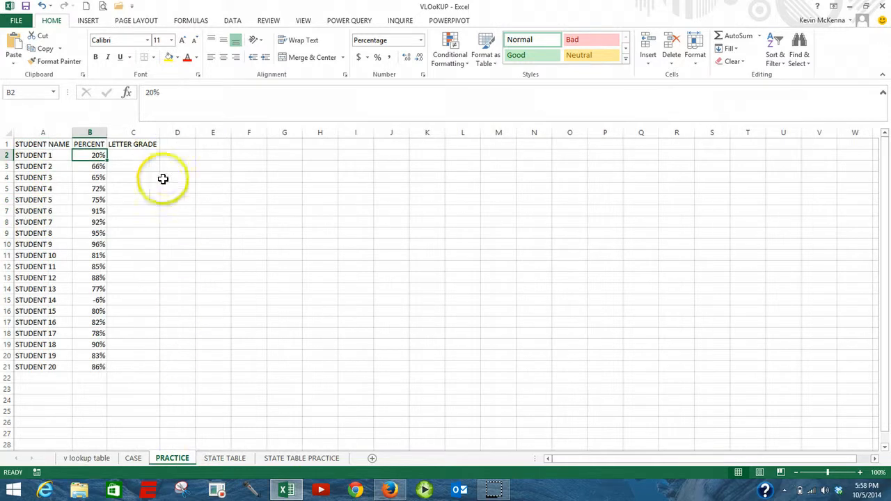
click(135, 156)
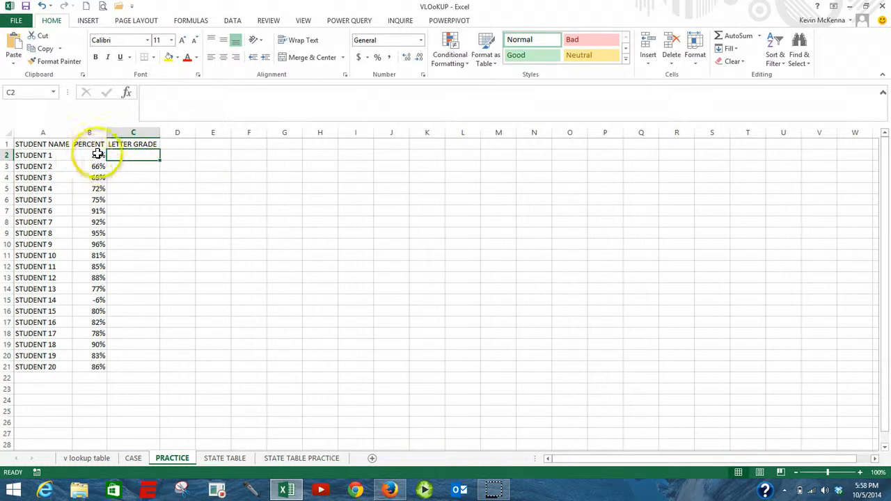
click(130, 94)
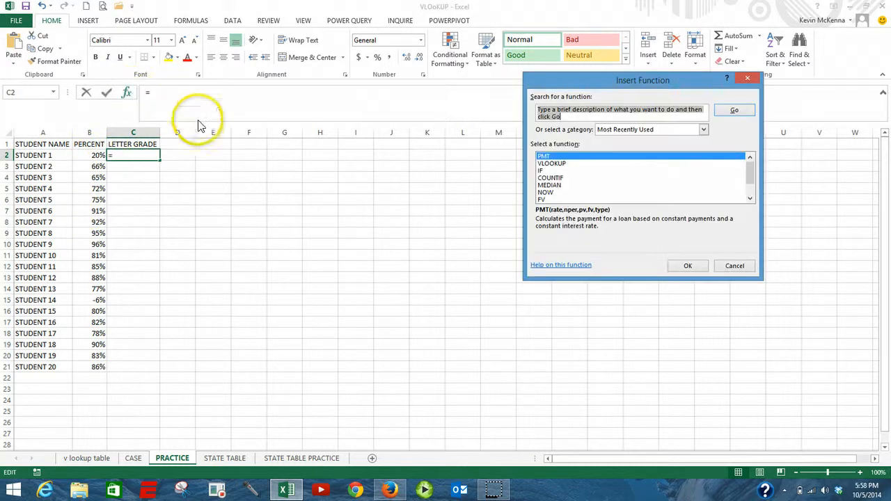
click(565, 165)
click(688, 266)
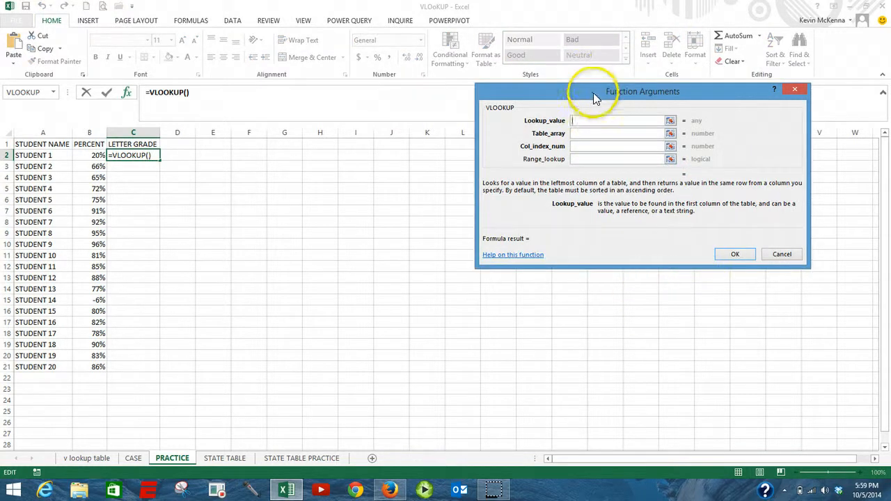
drag(593, 93, 577, 134)
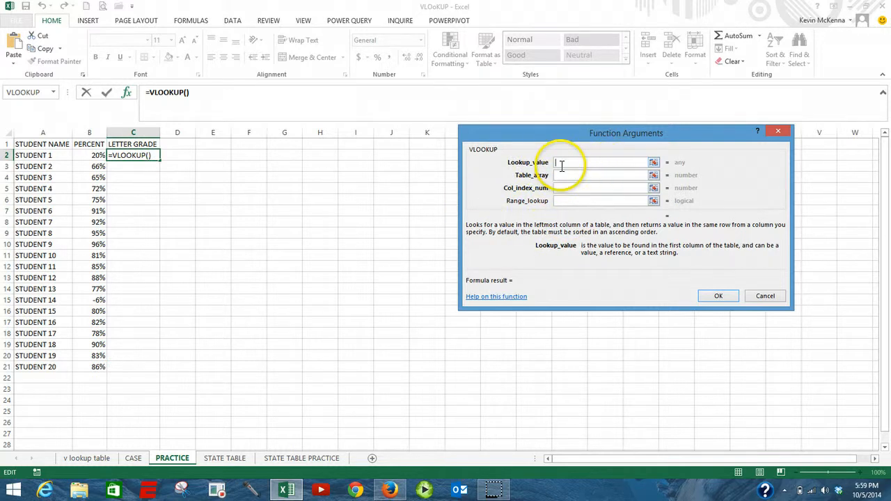
click(89, 156)
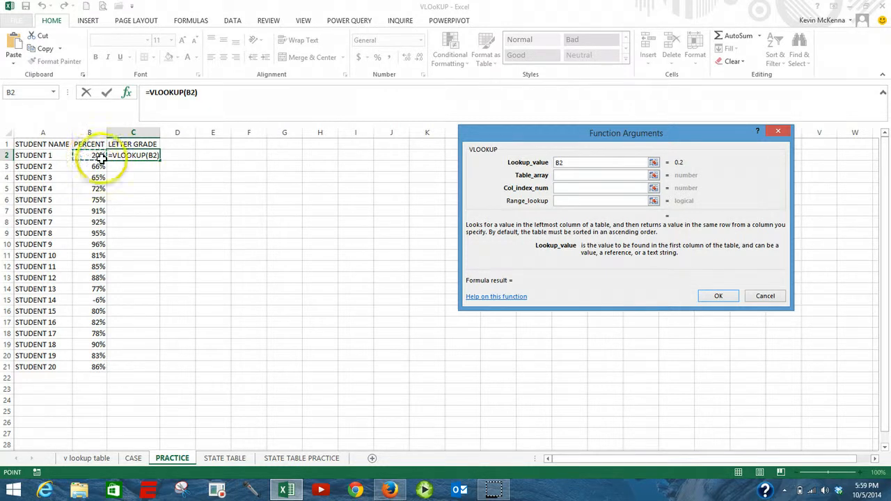
Step: Set the VLOOKUP table array to the absolute range $A$2:$C$10 on the v lookup table sheet
click(562, 176)
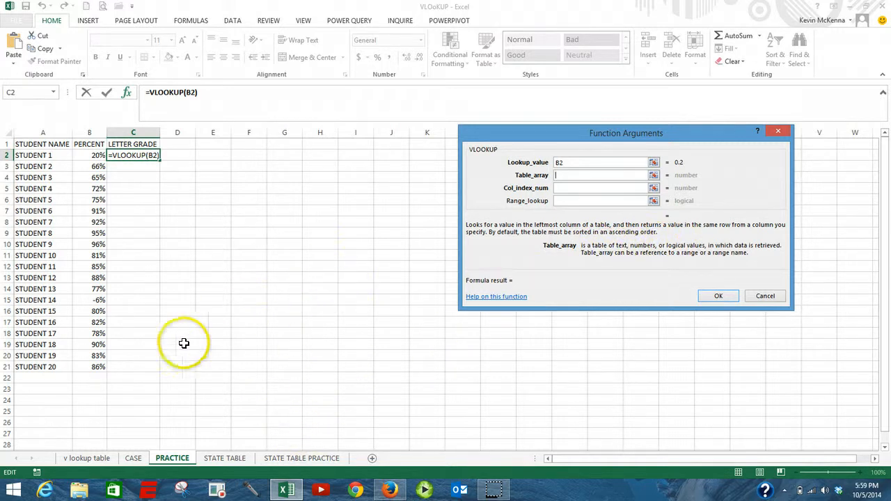
click(89, 459)
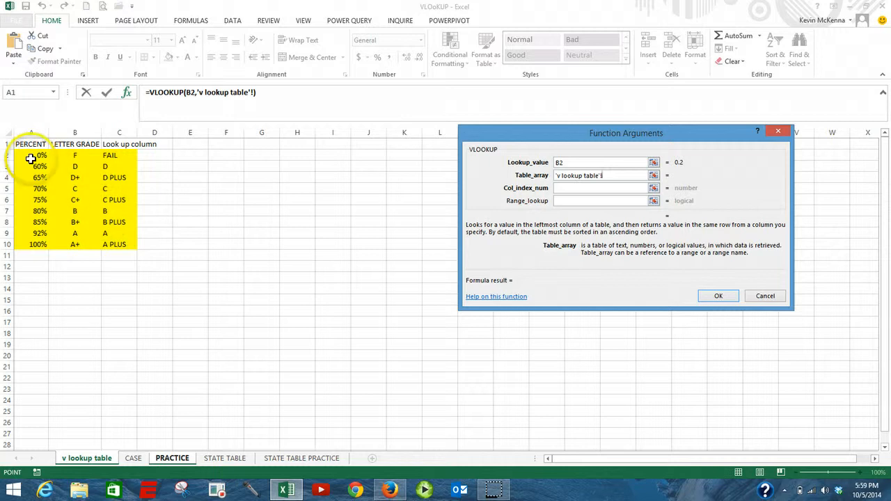
drag(30, 155, 49, 155)
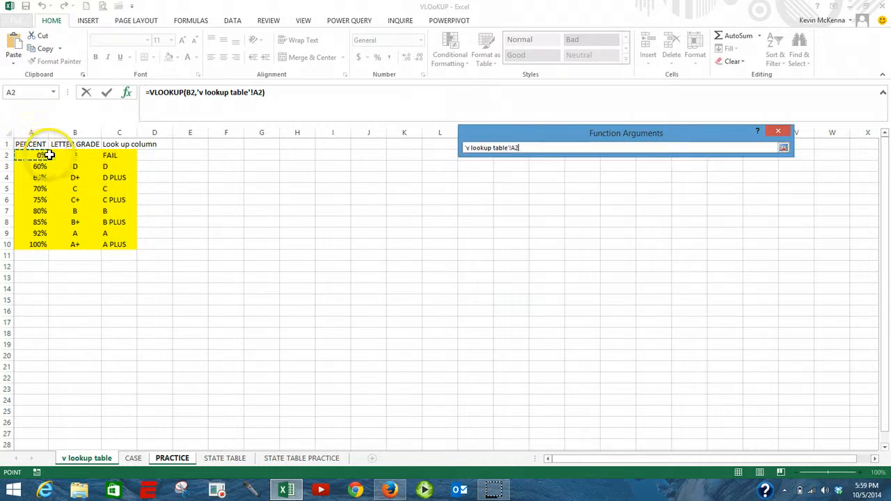
drag(115, 160, 120, 244)
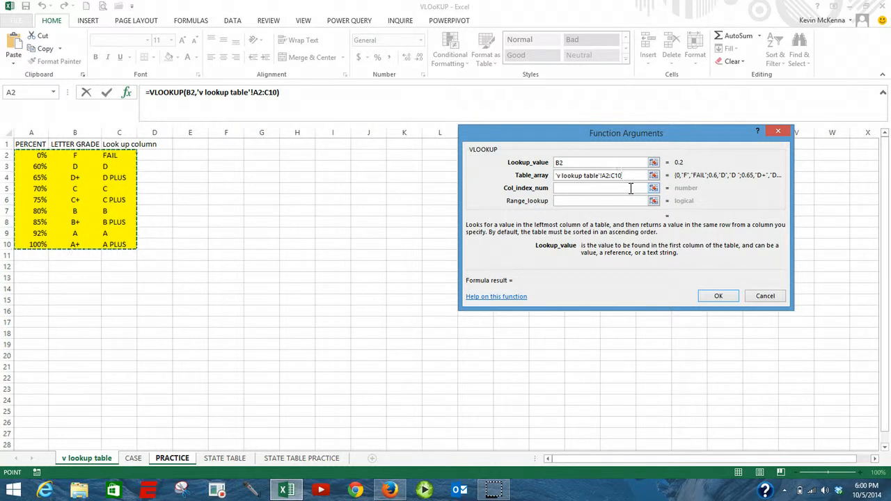
key(F4)
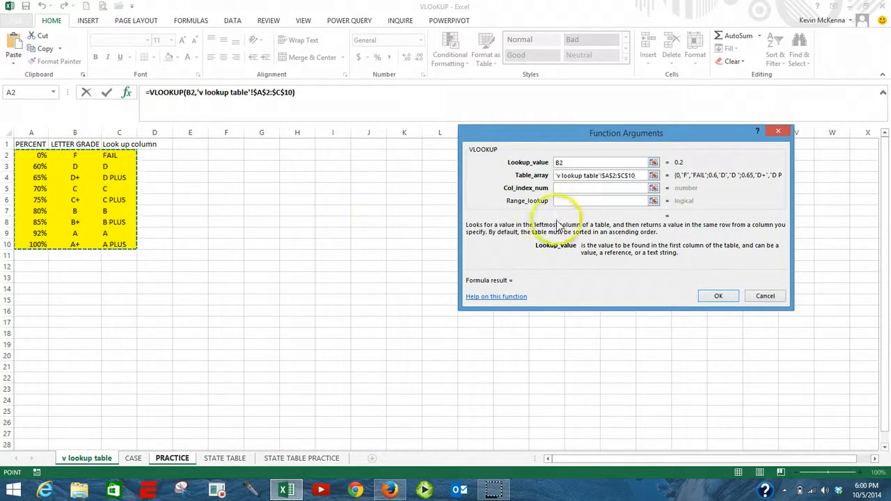
Step: Set the VLOOKUP column index to 2 and the range lookup to TRUE, and complete the formula
click(569, 189)
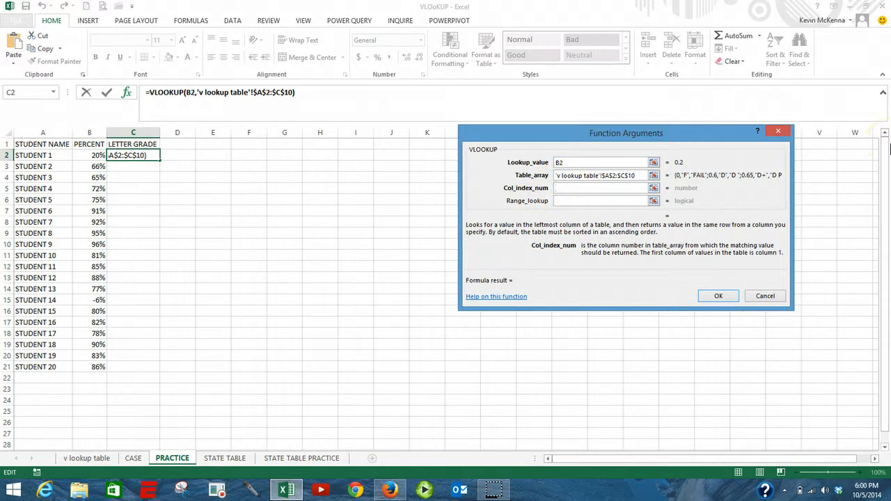
text(2)
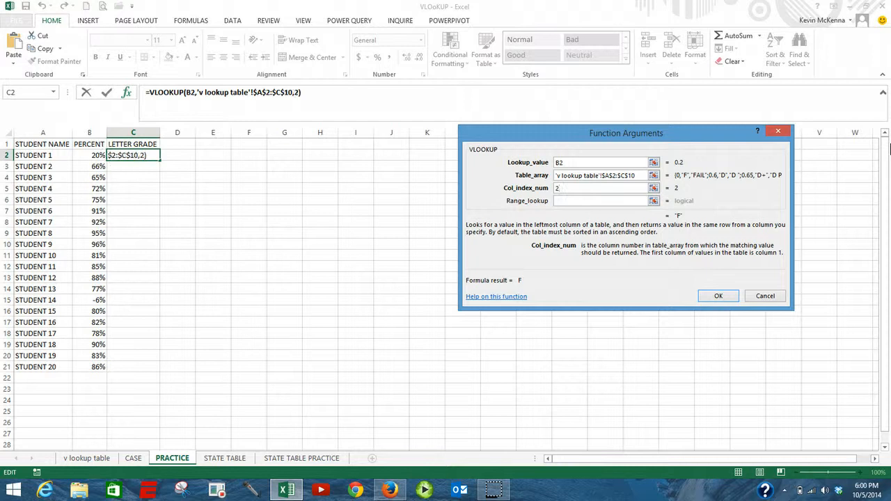
click(566, 202)
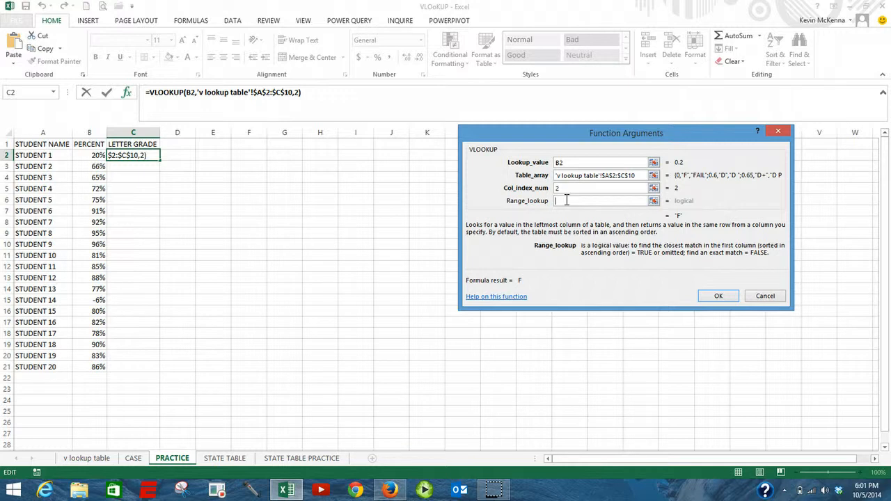
text(T)
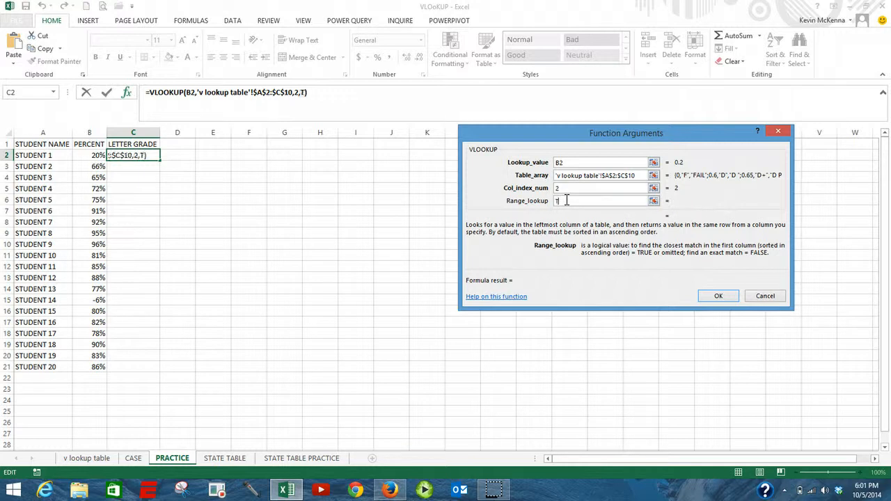
text(RUE)
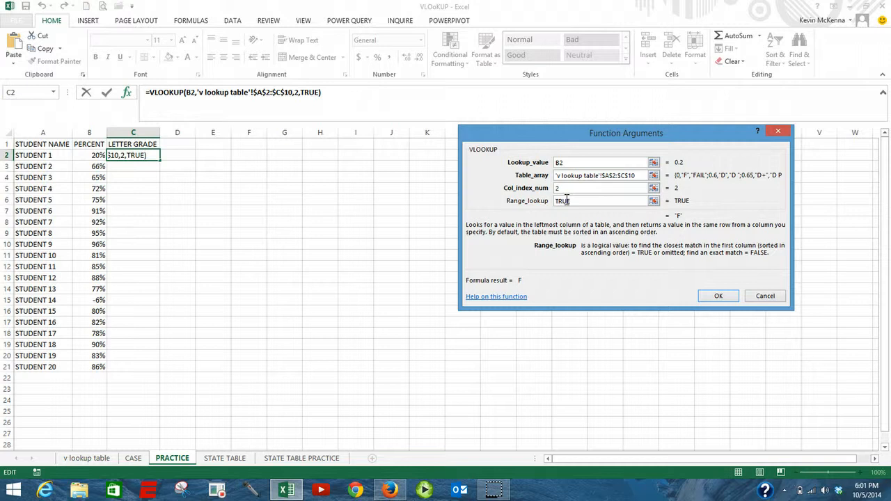
click(721, 297)
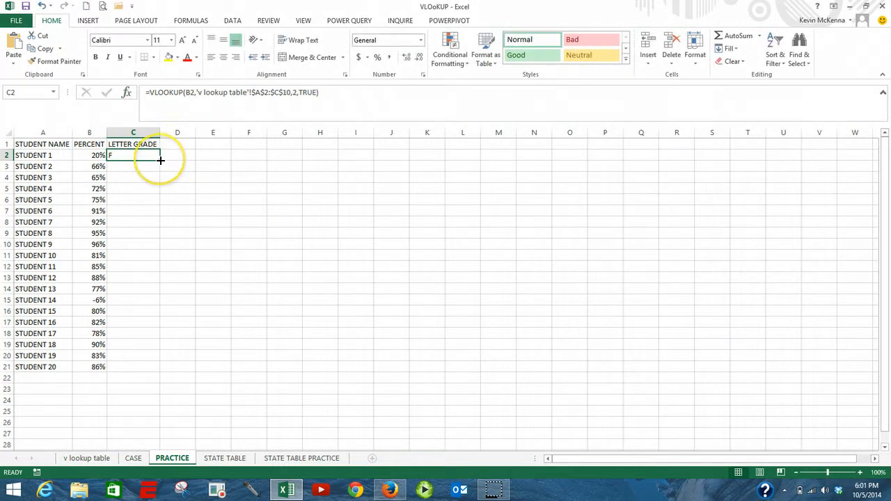
Step: Copy the C2 formula down through C21 and check Student 14's result against the grade table
drag(160, 160, 126, 376)
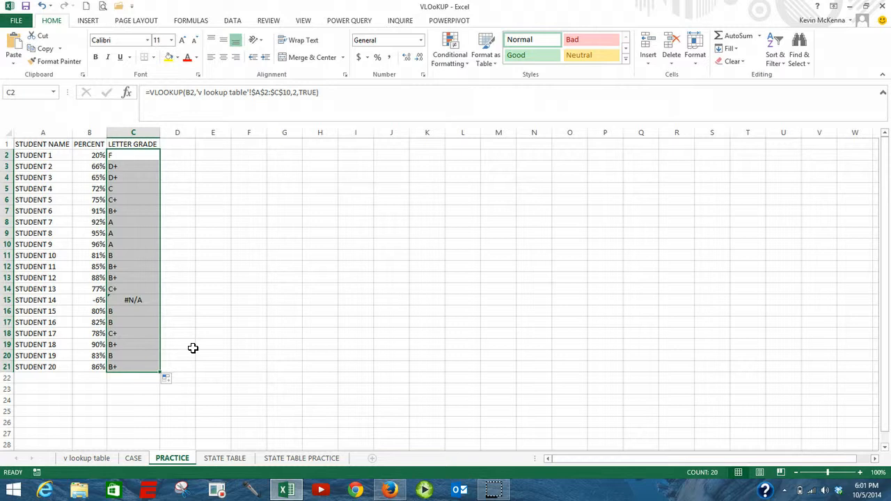
click(140, 301)
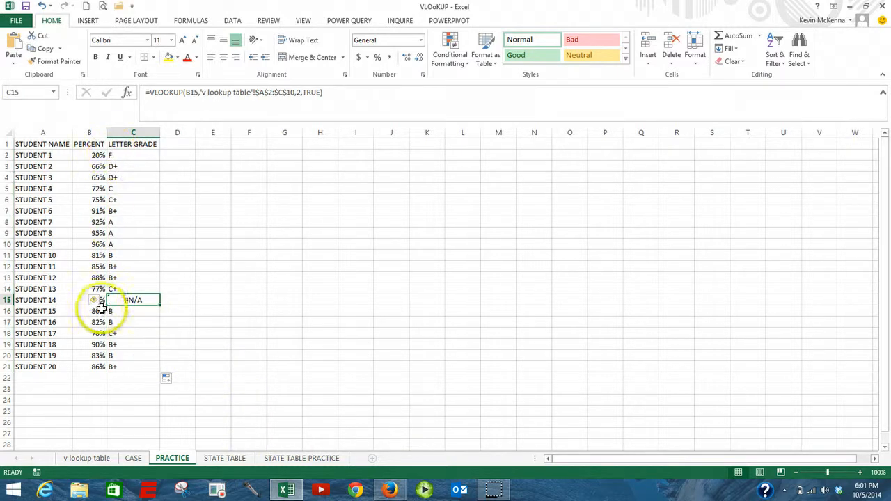
click(179, 301)
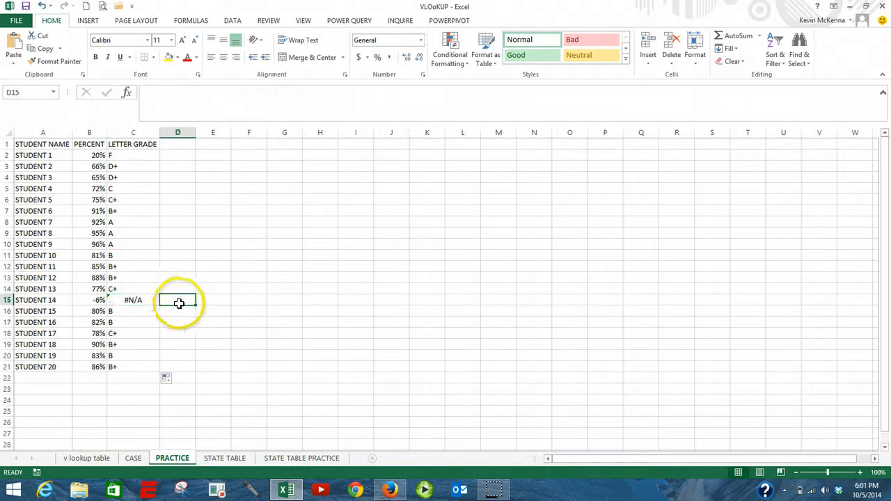
click(86, 460)
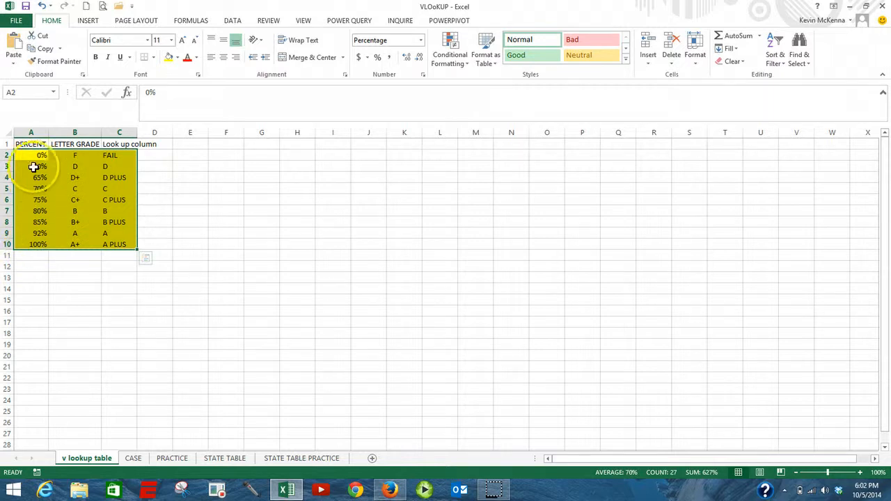
click(171, 458)
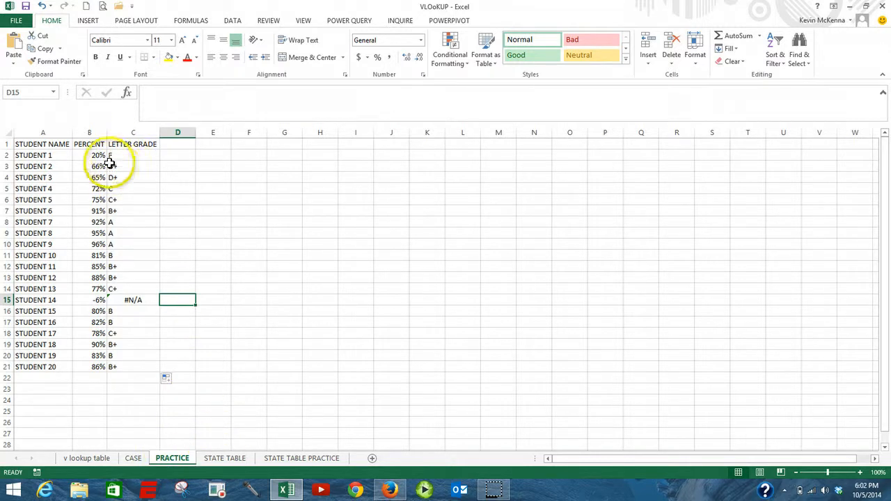
Step: Clear the letter grade formulas from C2:C21 on the PRACTICE sheet
drag(115, 156, 125, 366)
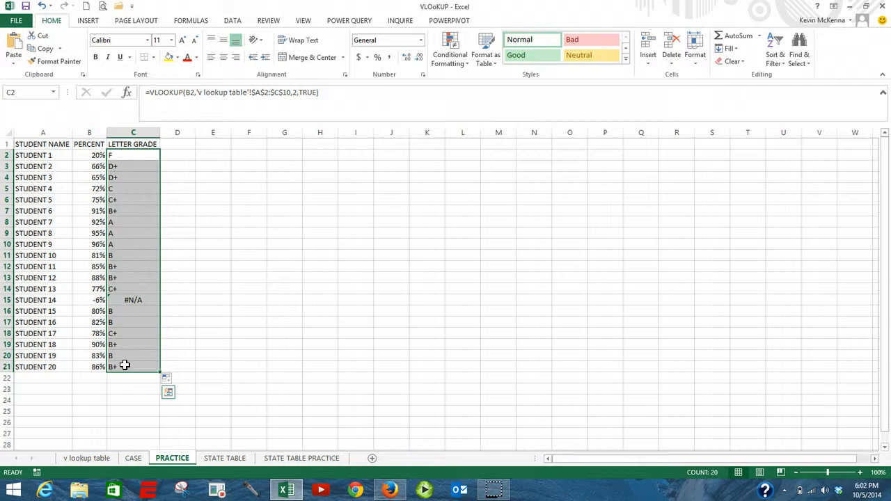
key(Delete)
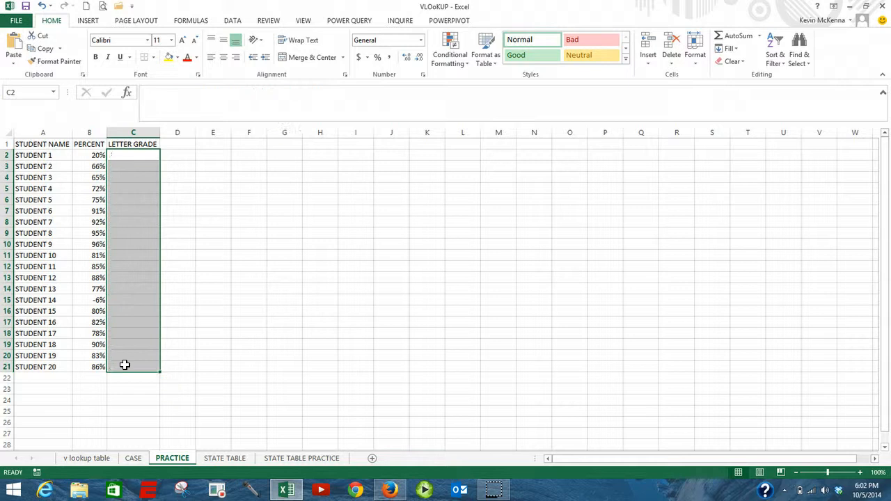
click(134, 152)
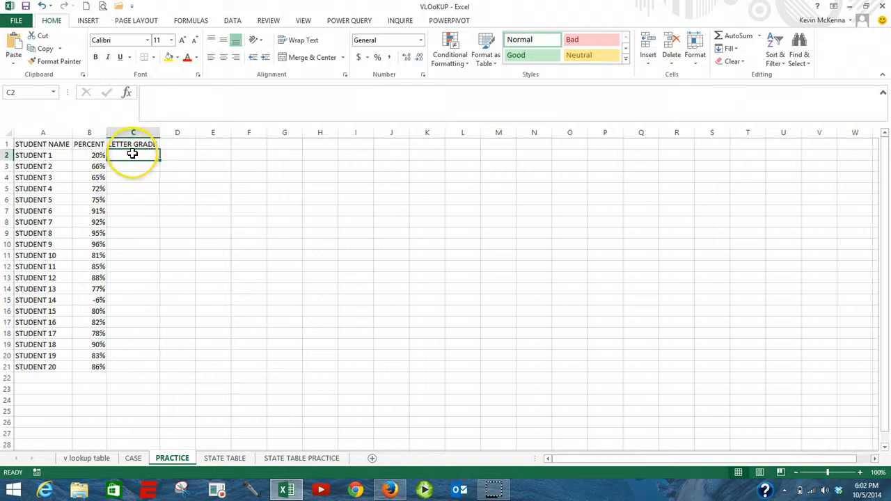
Step: Name the range A2:C10 on the v lookup table sheet with the instructor's surname
click(86, 460)
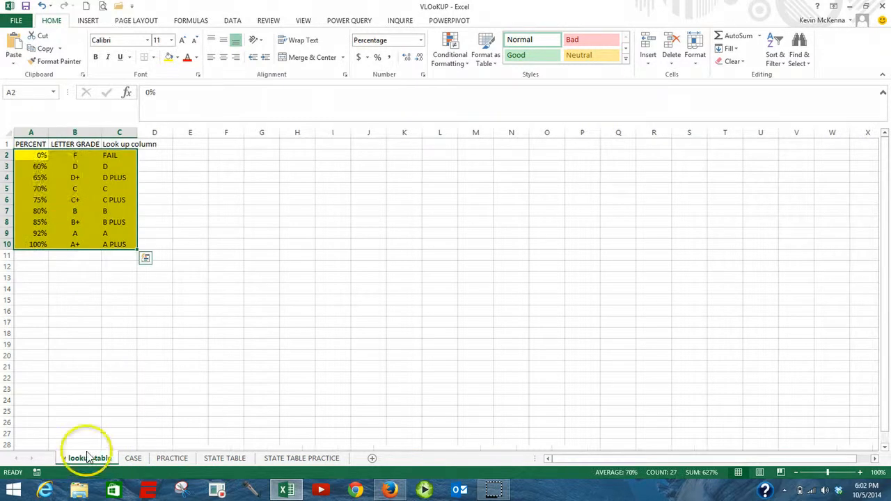
drag(35, 154, 123, 246)
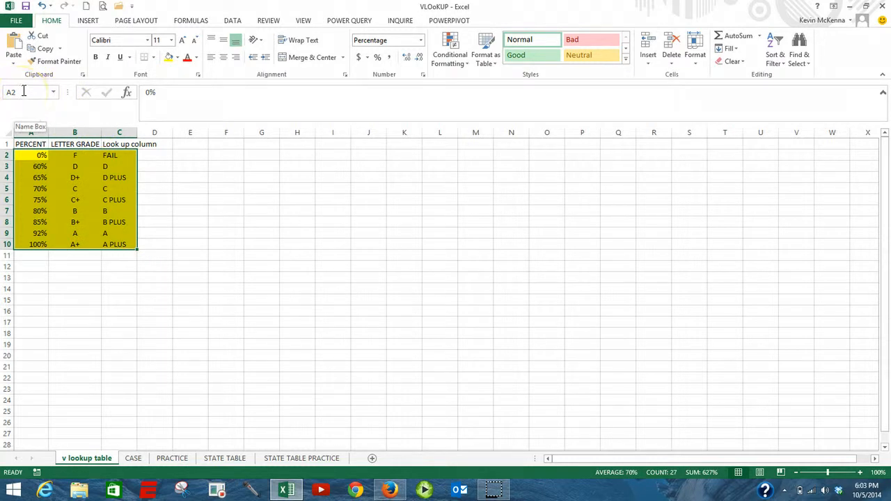
click(39, 93)
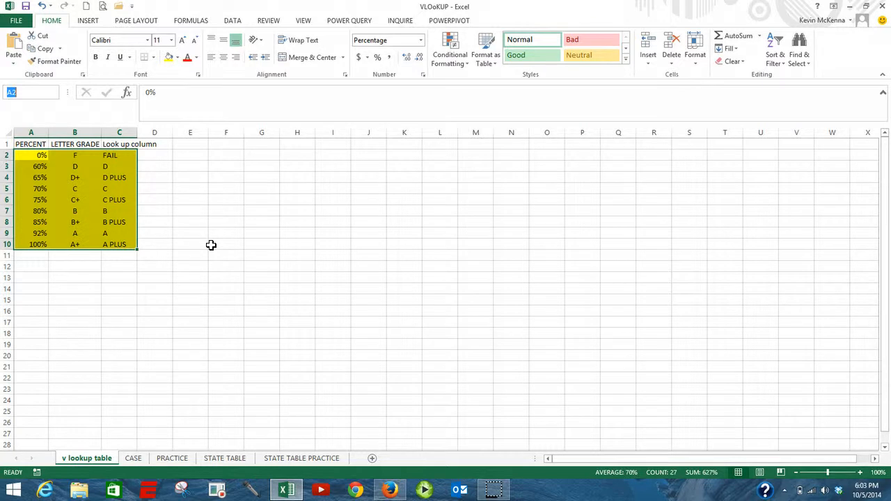
text(MCKENNA)
key(Return)
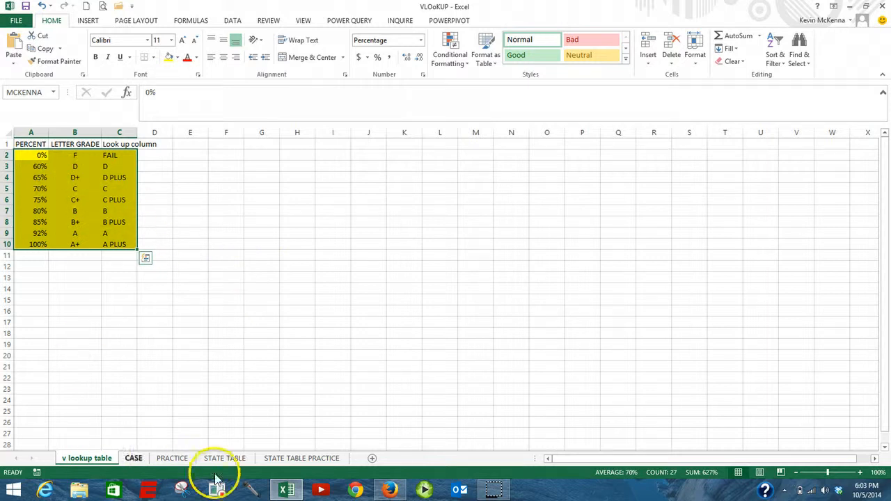
Step: Start a VLOOKUP function in C2 on the PRACTICE sheet with B2 as the lookup value
click(172, 459)
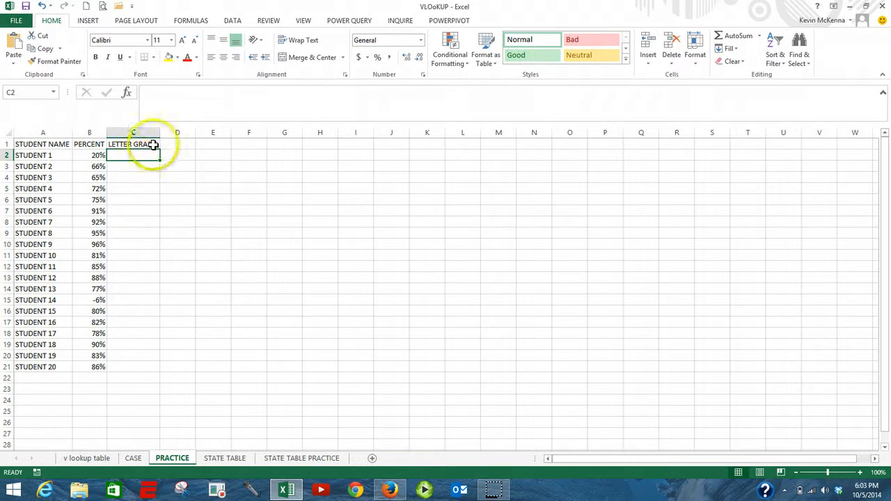
click(126, 92)
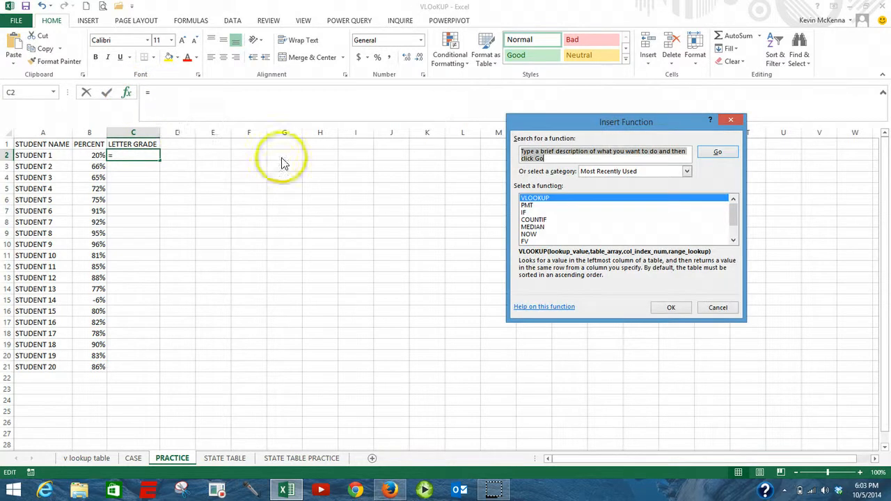
double_click(527, 199)
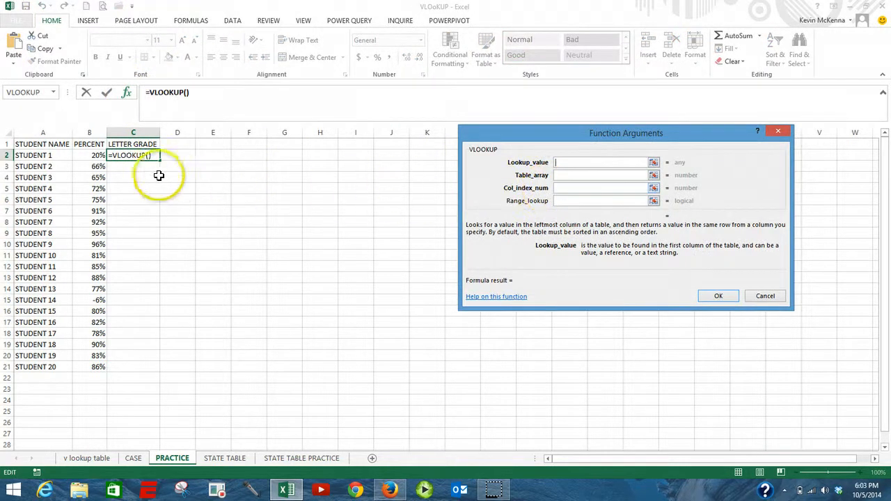
click(91, 156)
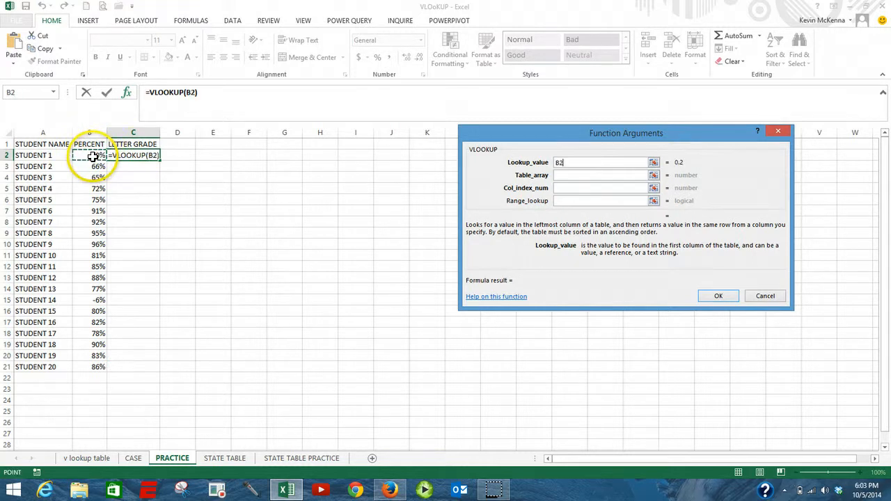
Step: Set the VLOOKUP table array to the named range bearing the instructor's surname, picked from the list of defined names
click(559, 176)
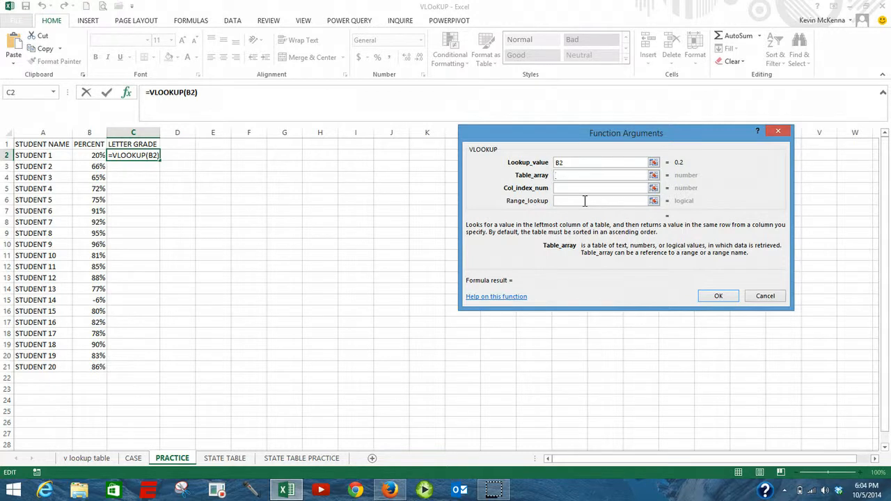
key(F3)
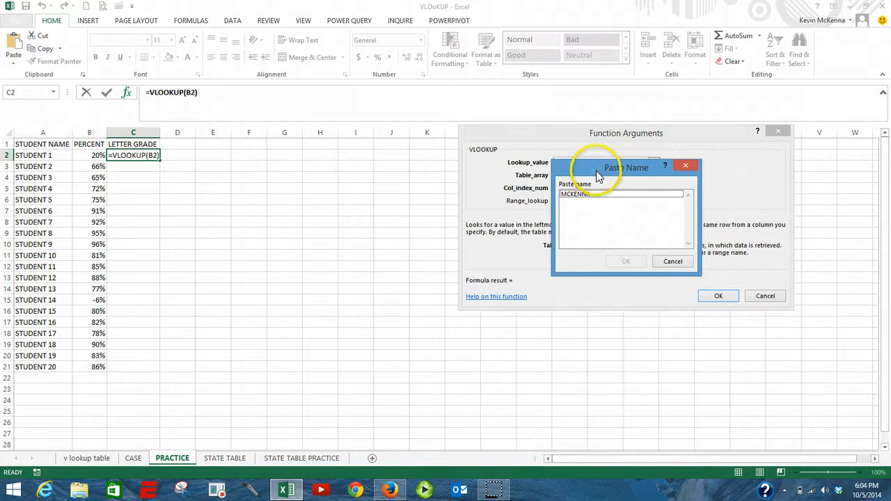
drag(596, 166, 665, 218)
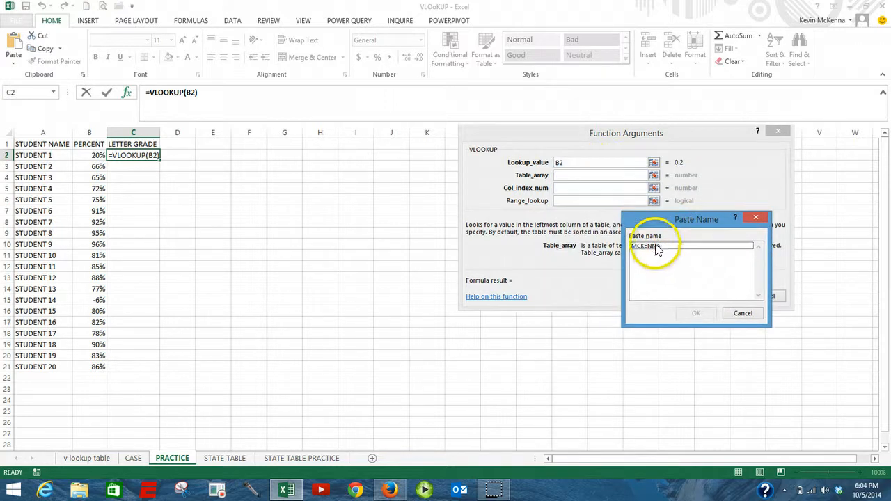
click(659, 248)
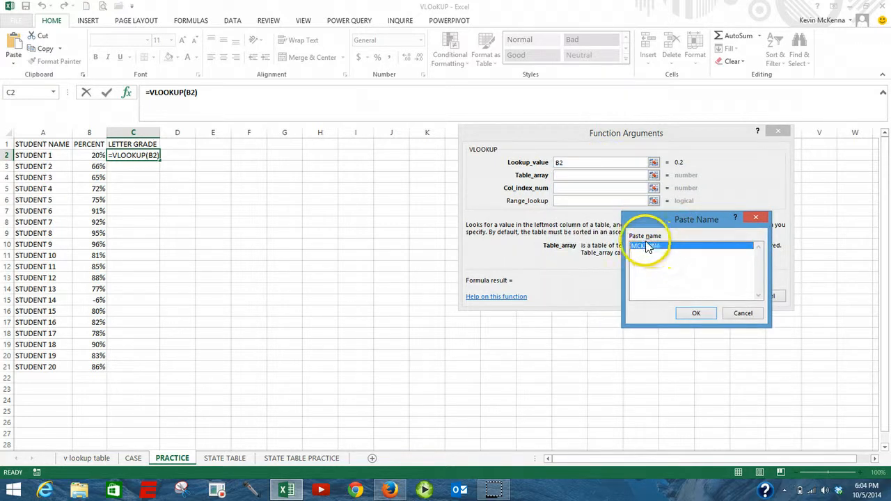
click(691, 313)
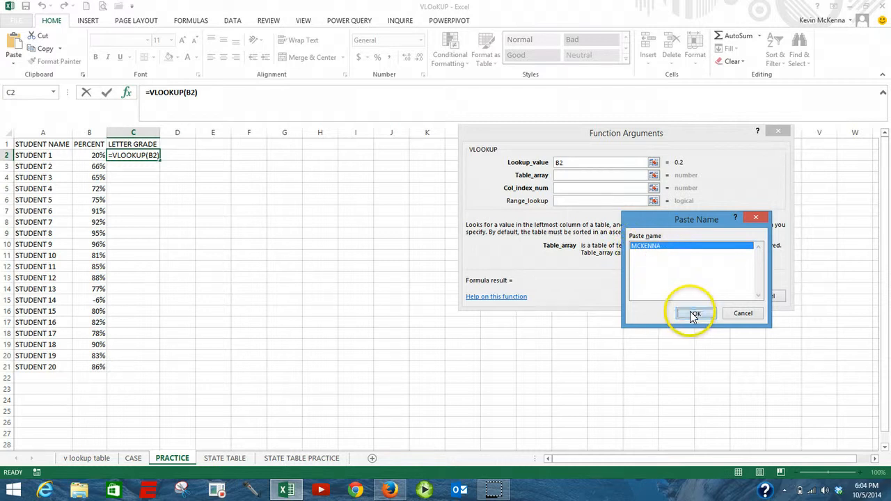
Step: Set the VLOOKUP column index to 2, leave the range lookup empty, and complete the formula
click(583, 188)
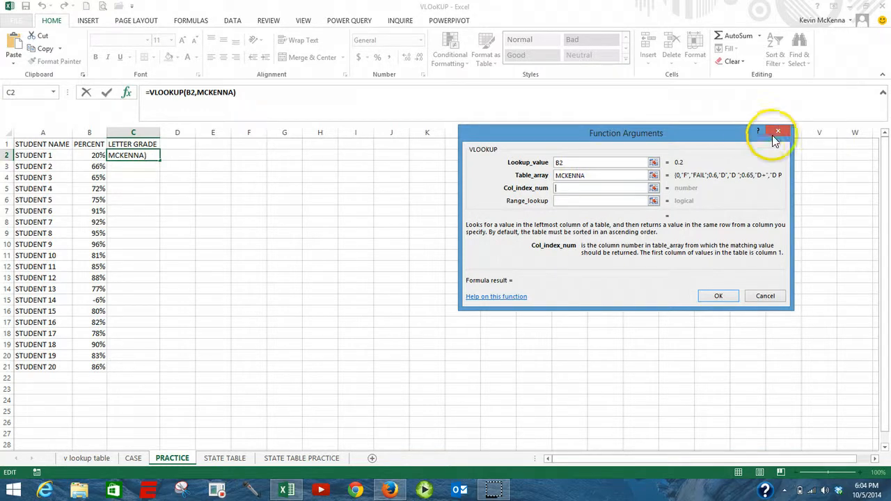
text(2)
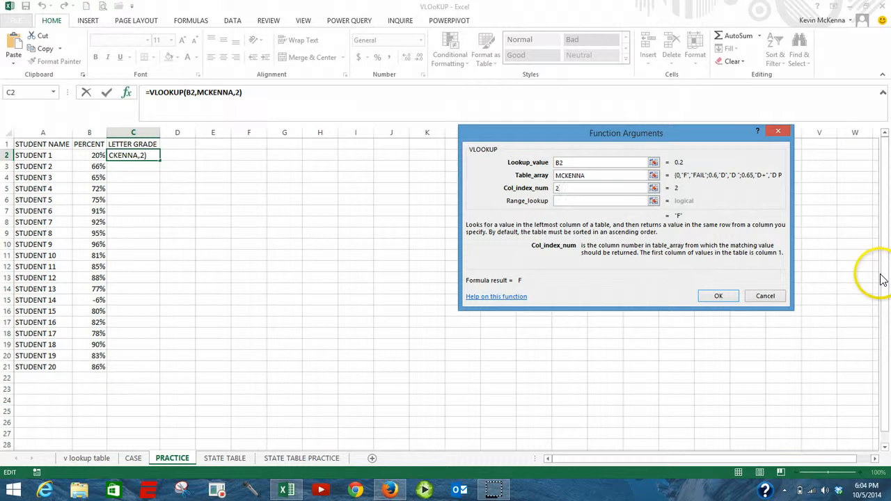
click(584, 203)
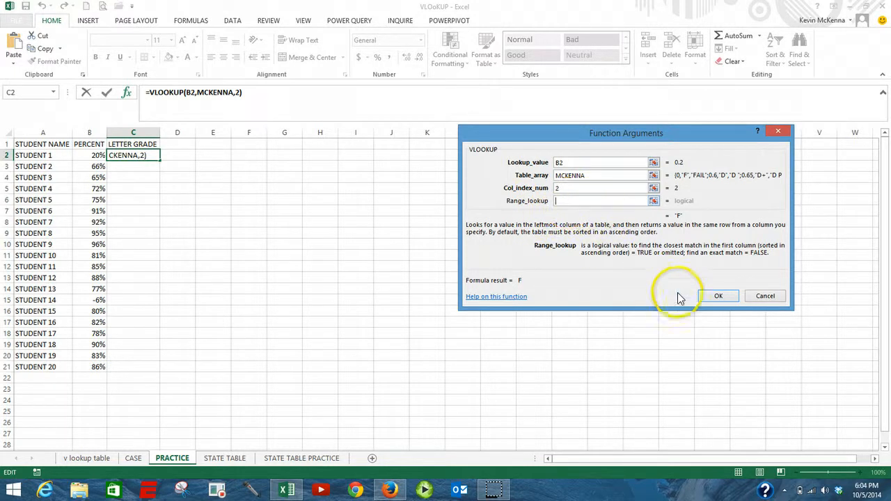
click(717, 295)
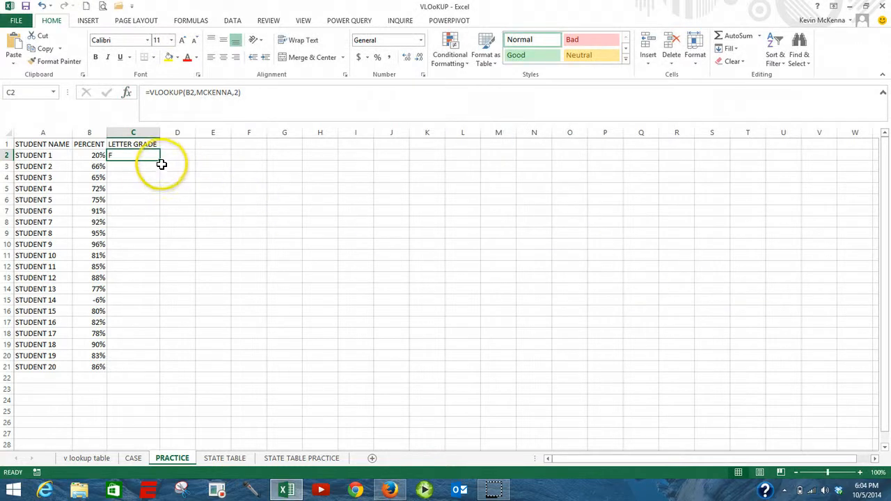
Step: Copy the C2 formula down through C21 and review the function arguments of the formula in C6
drag(162, 162, 131, 377)
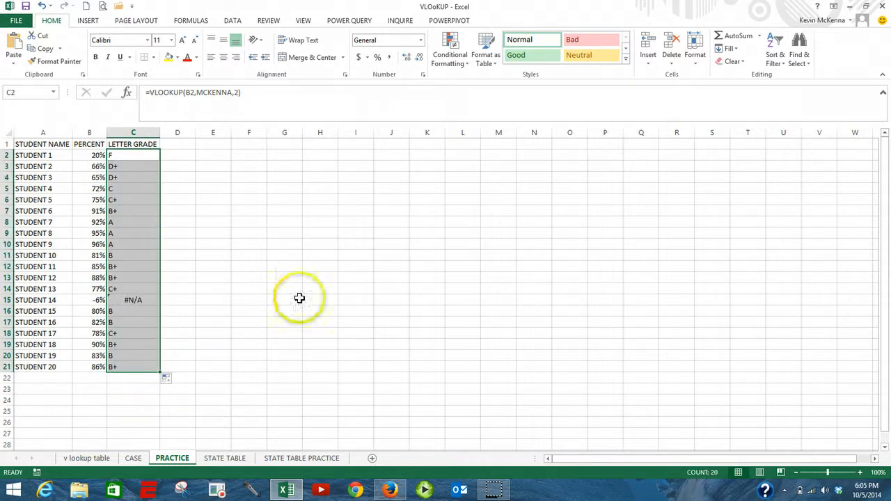
click(131, 201)
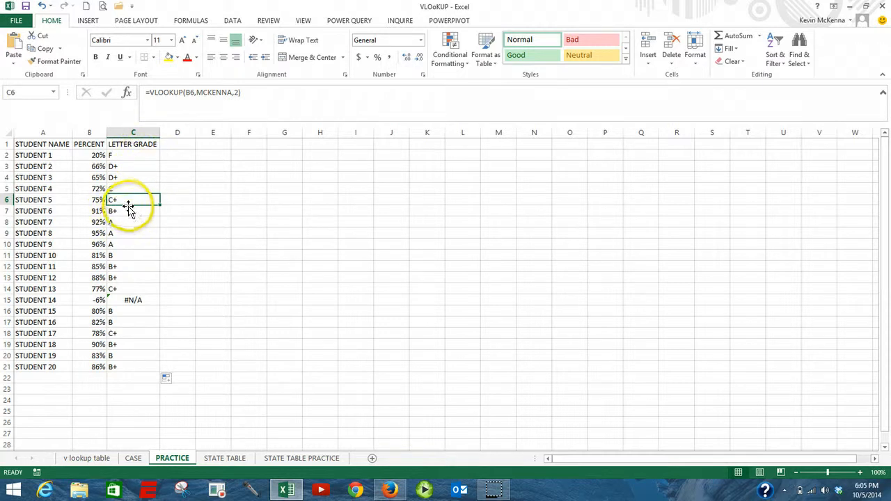
click(128, 93)
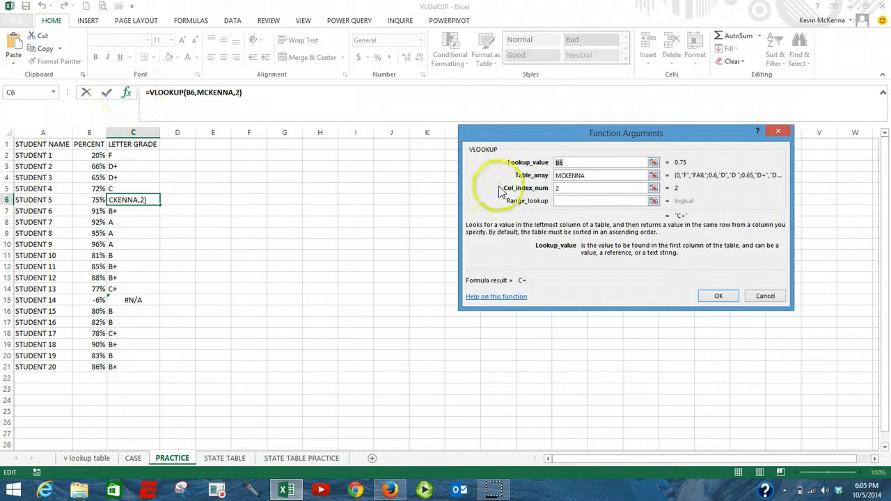